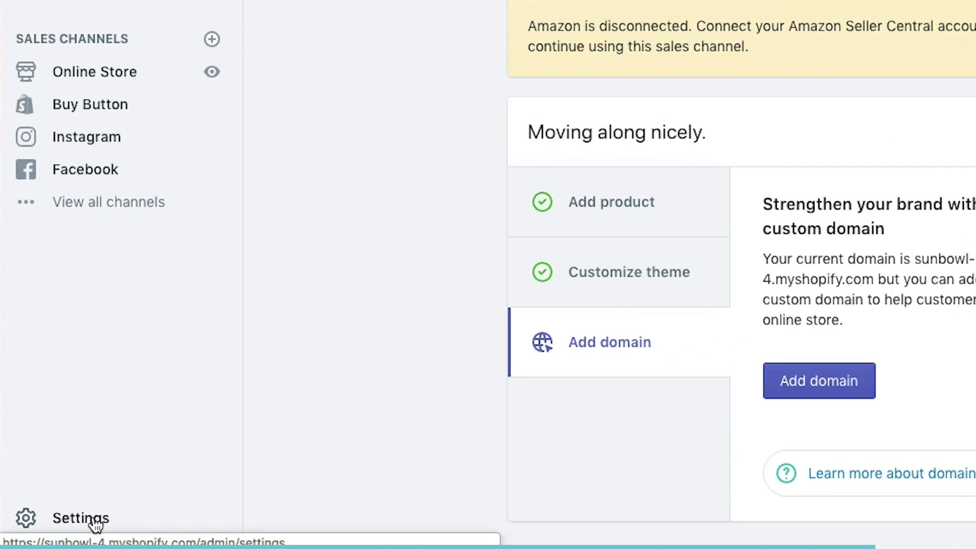
Open Shopify's Shipping settings and scroll down to the Custom order fulfillment card.
click(139, 498)
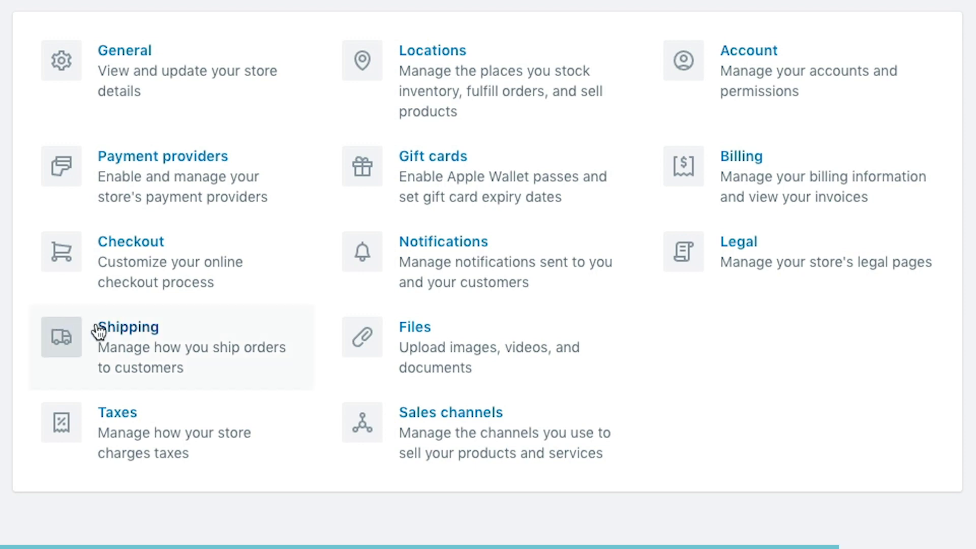
click(142, 349)
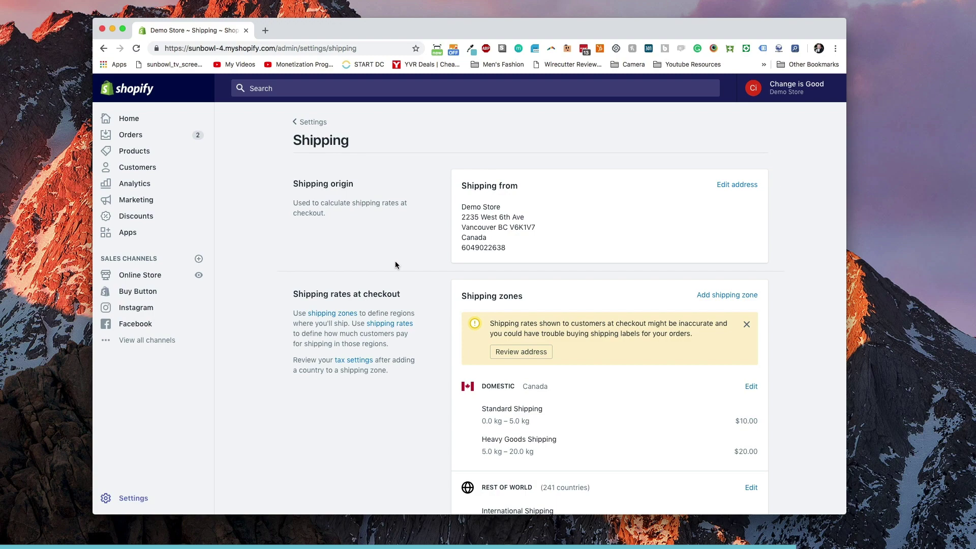
scroll(395, 260, down, 10)
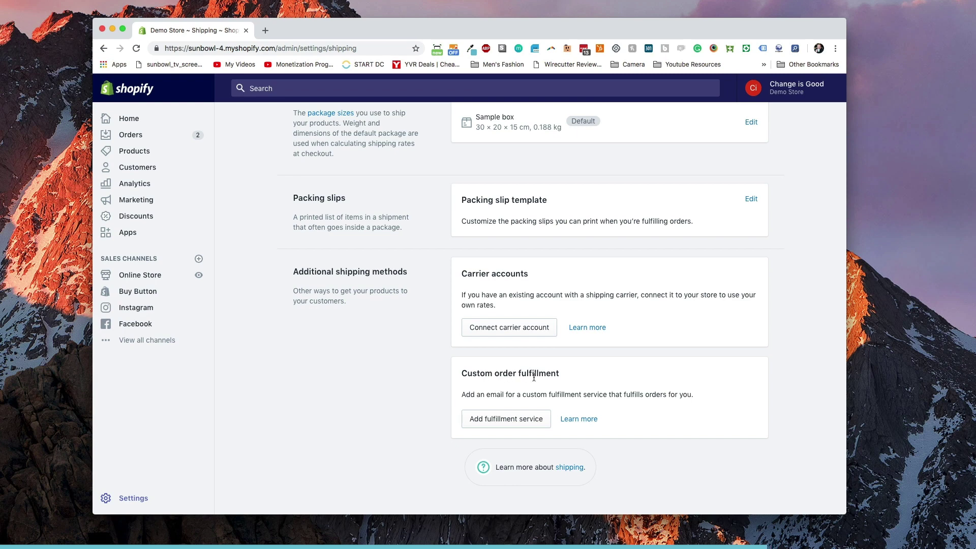
Add a custom fulfillment service with the contact's name and e-mail, and save it.
click(506, 422)
click(401, 313)
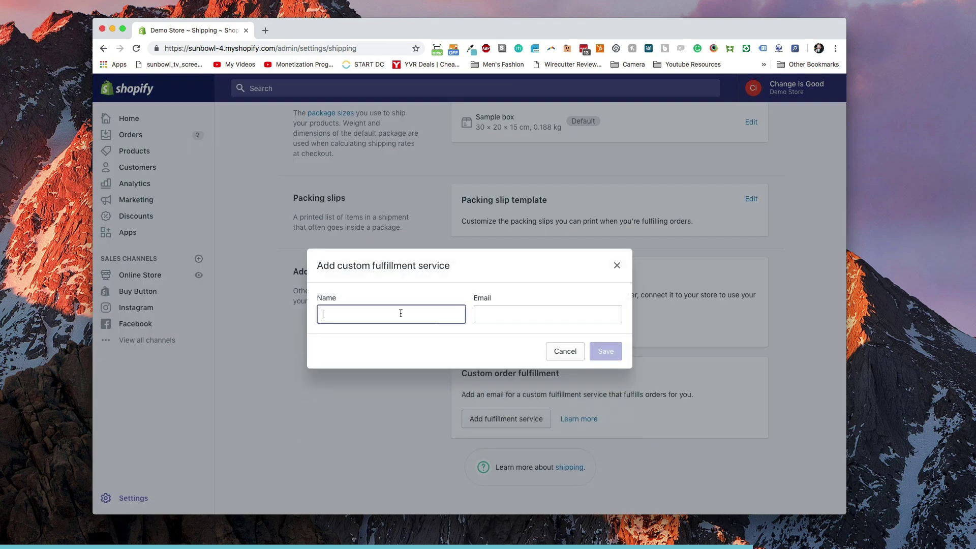
text(JOhn)
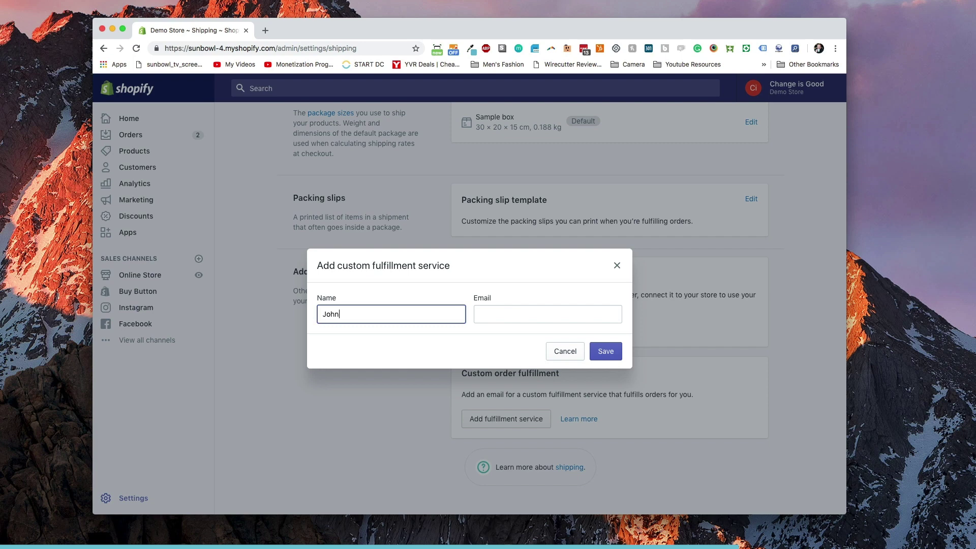
click(547, 314)
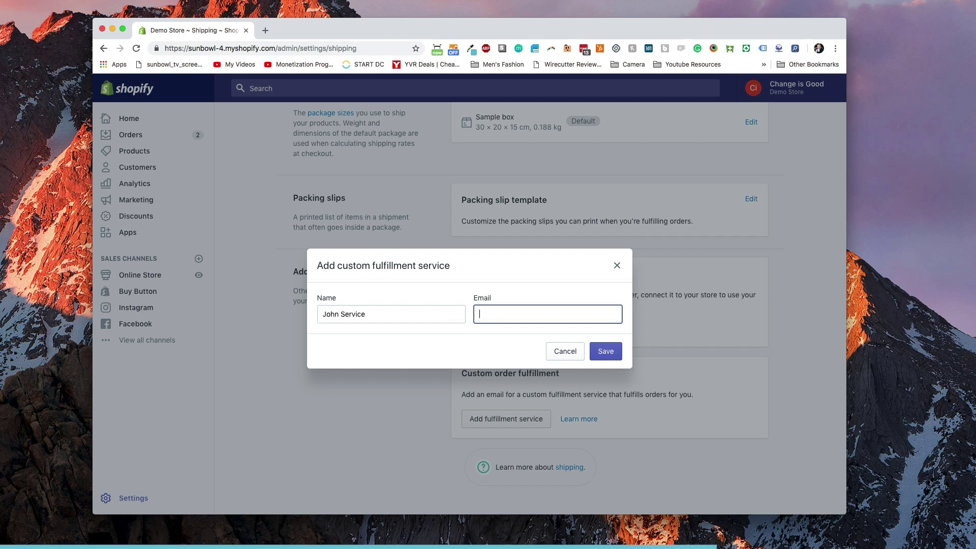
click(613, 351)
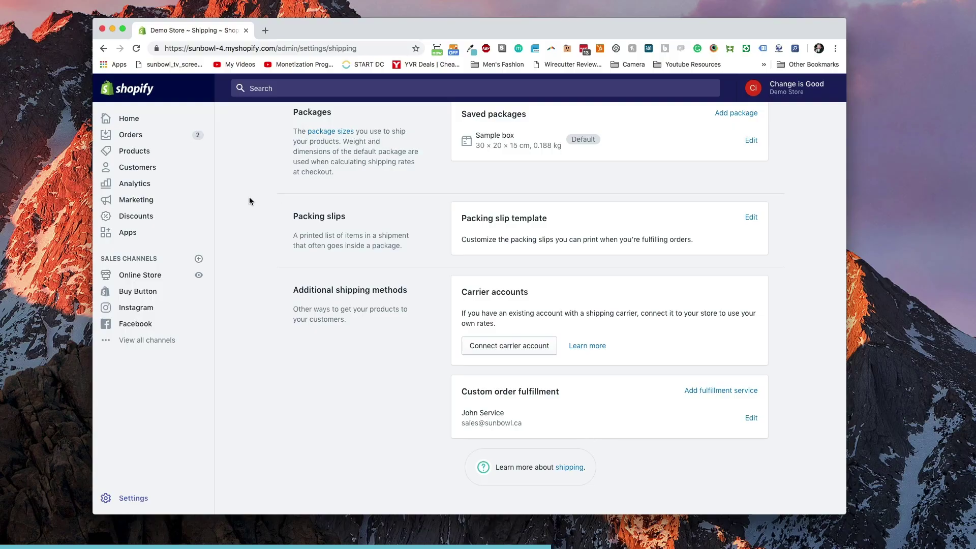
Search the product list for 'bag organizer' and open the Handbag Organzier product.
click(155, 153)
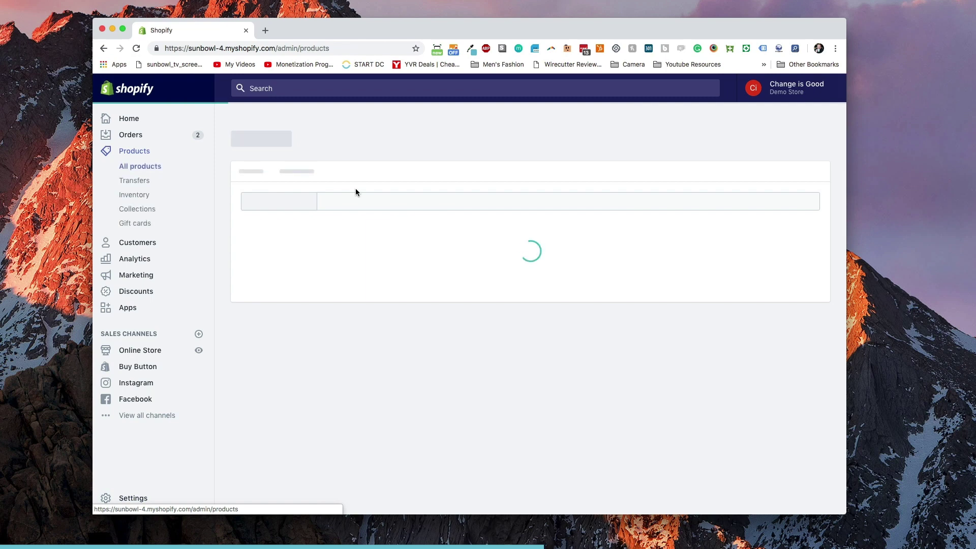
click(357, 208)
text(bag org)
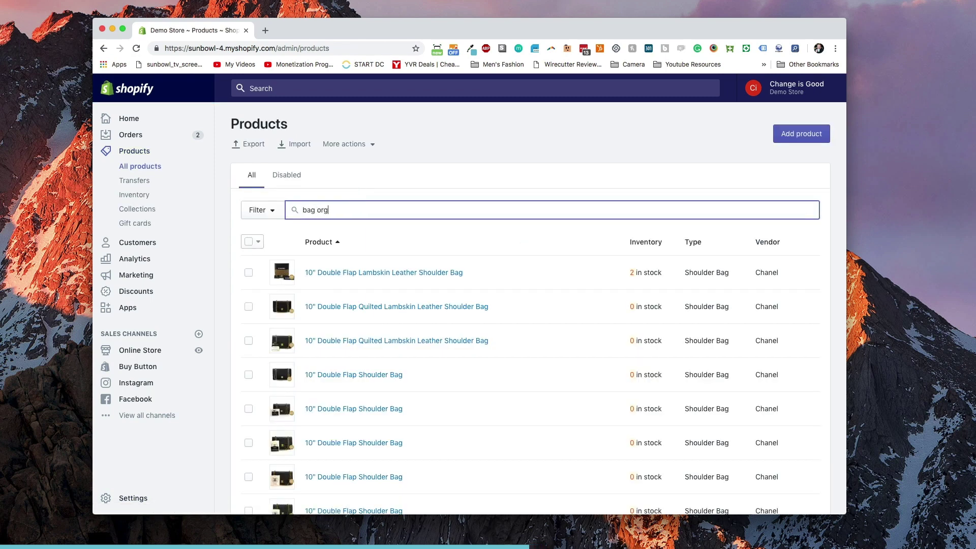
text(anizer)
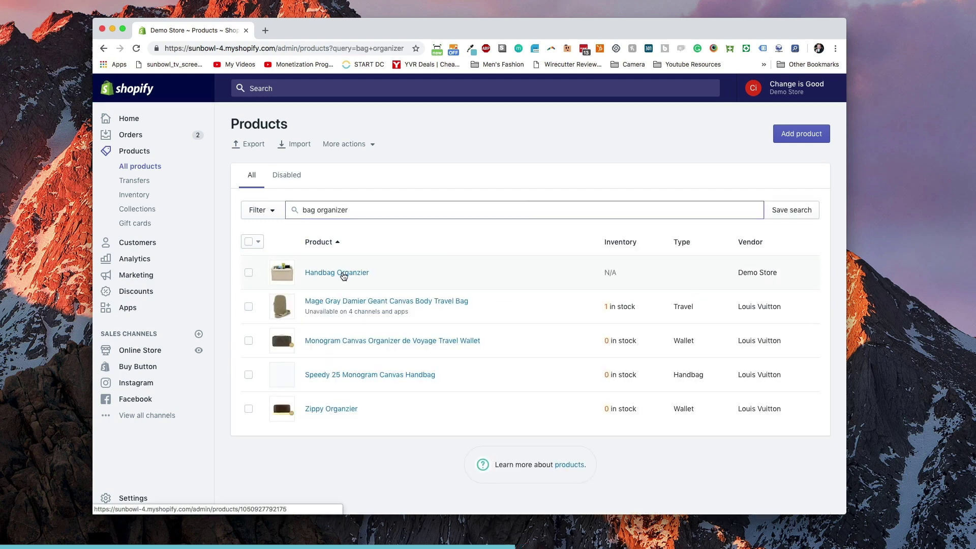
click(343, 276)
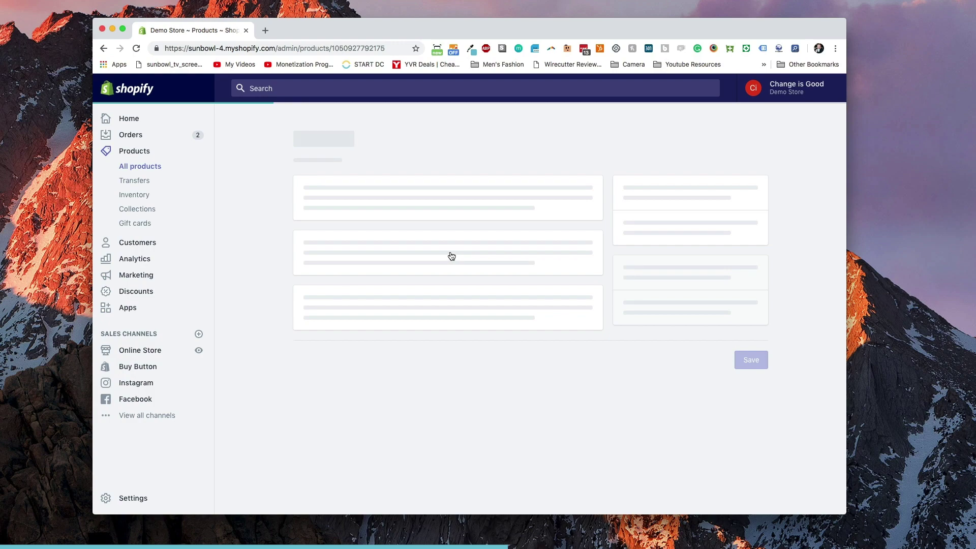
Change the product's fulfillment service from Manual to the new custom service.
scroll(624, 275, down, 10)
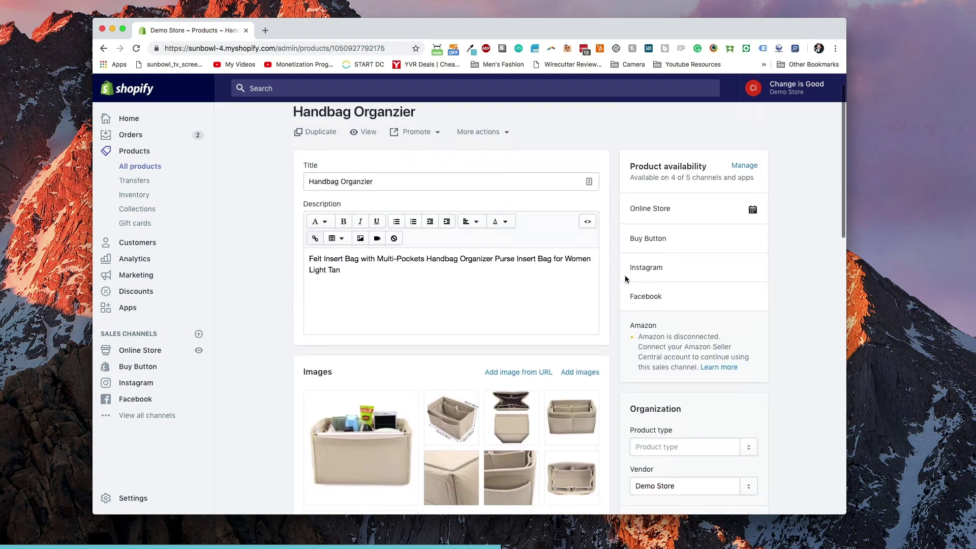
scroll(624, 275, down, 5)
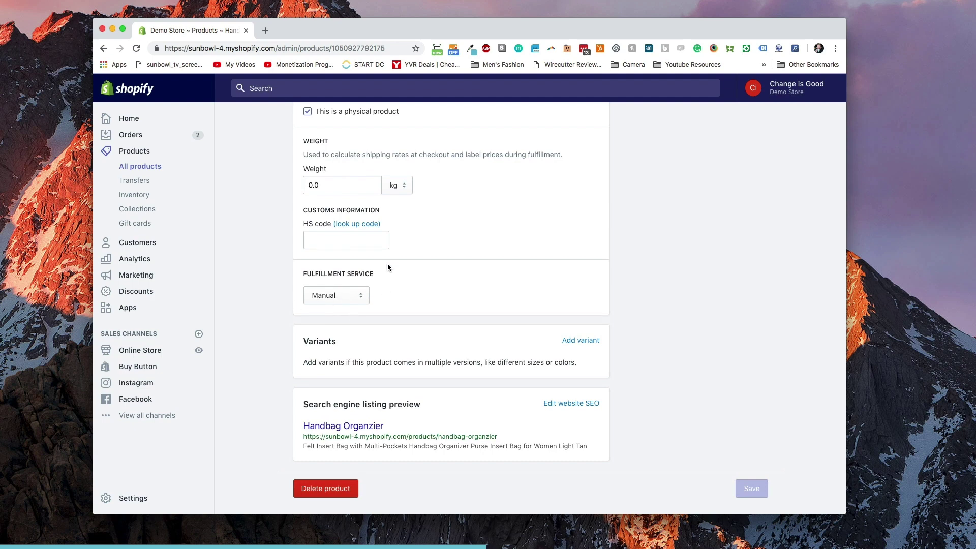
click(358, 301)
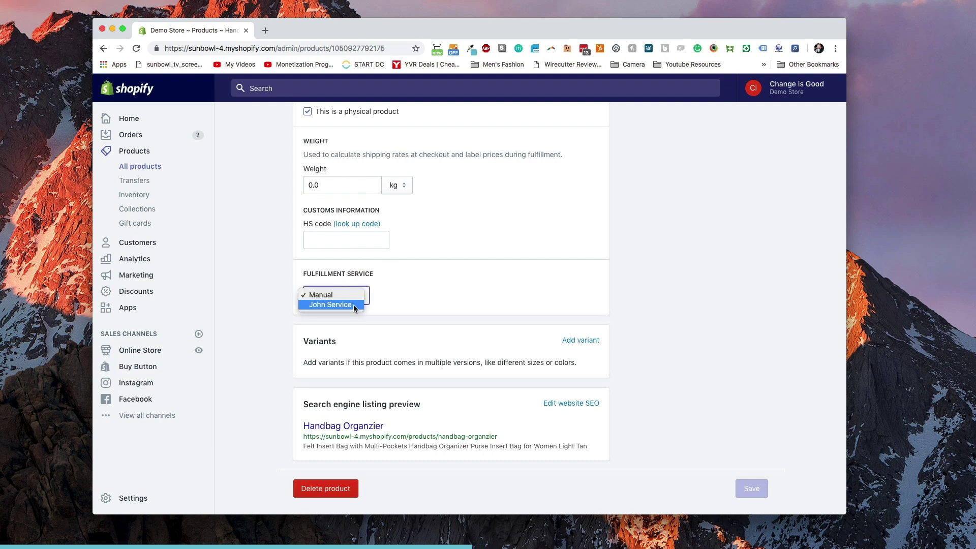
click(353, 304)
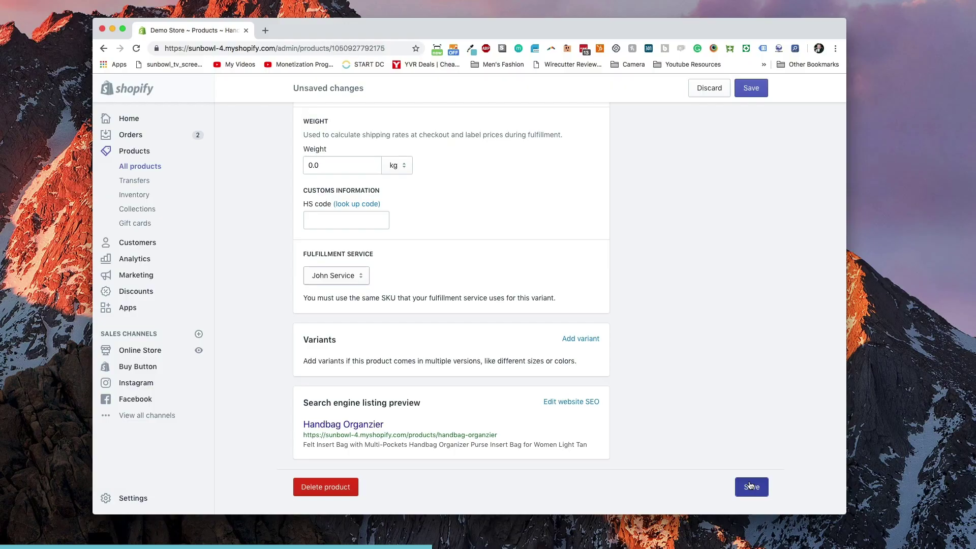
Save the Handbag Organzier fulfillment service change with Cmd+S.
key(super+s)
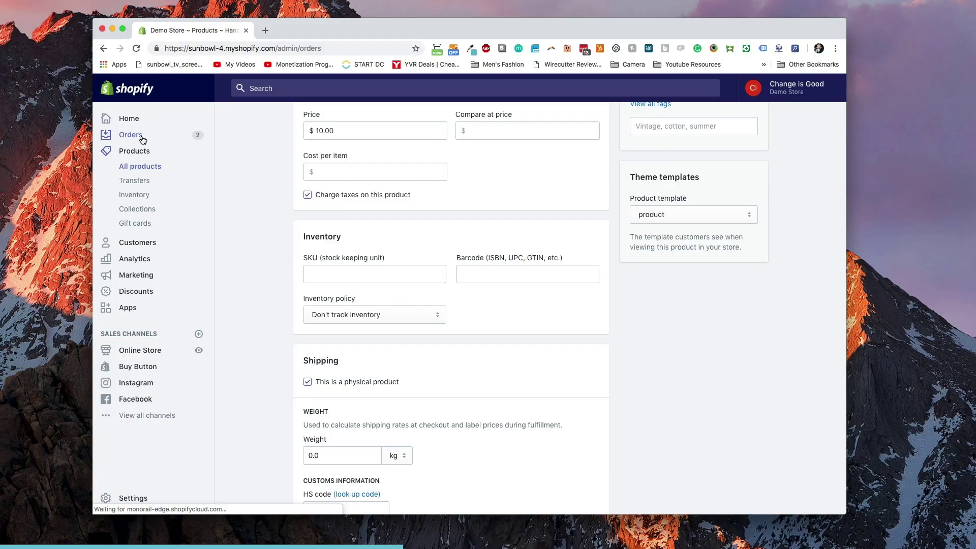
click(127, 135)
Start a new draft order and assign it the first matching customer.
click(130, 168)
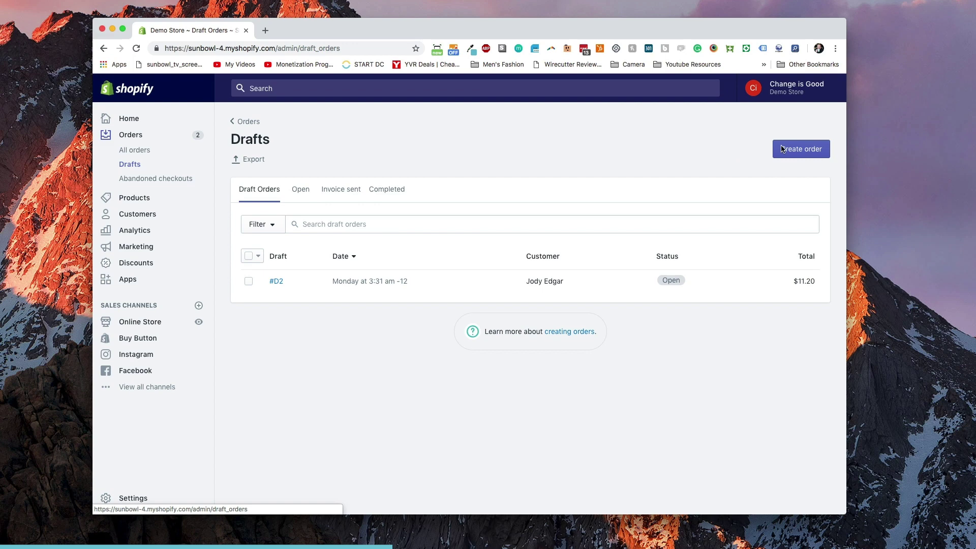
click(782, 148)
click(647, 205)
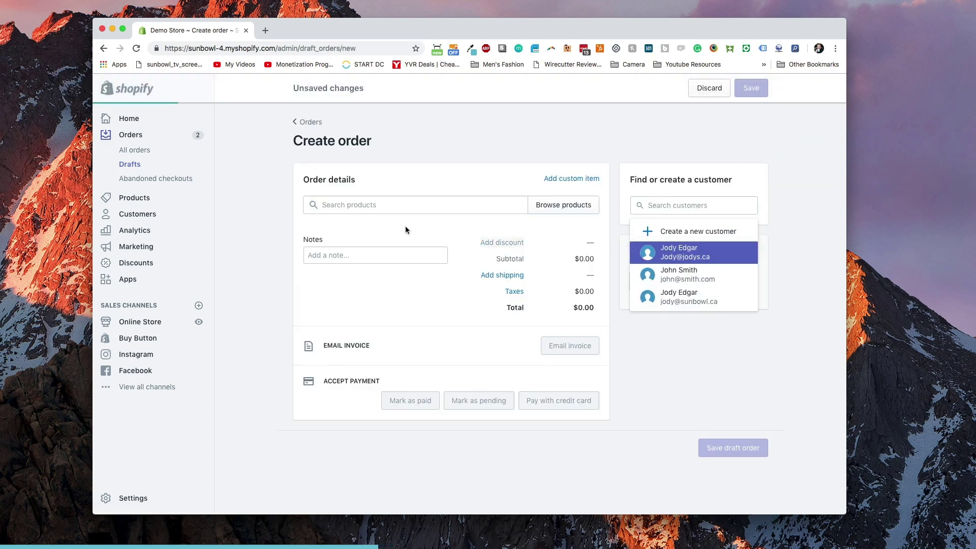
key(Return)
Add one Handbag Organzier, mark the order as paid, and create it.
click(382, 205)
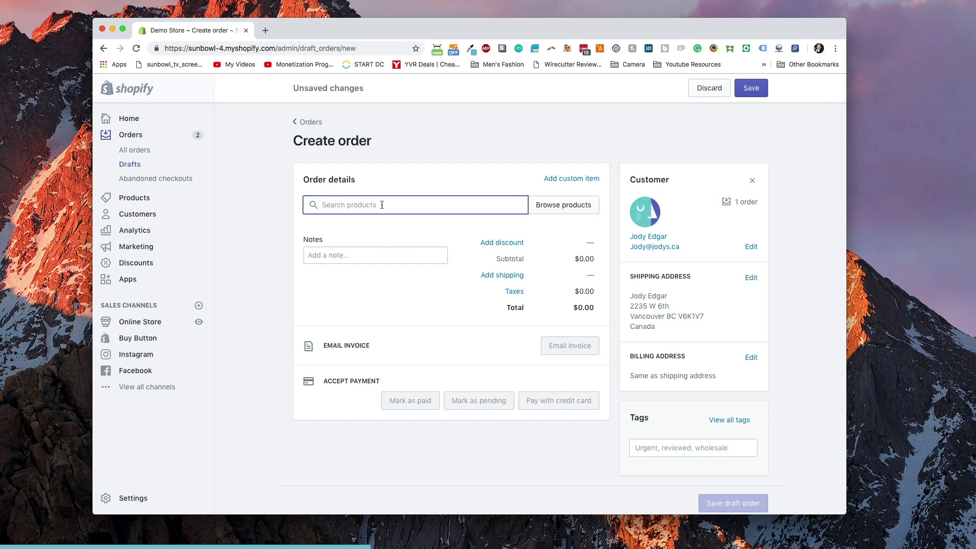
text(Bag organizer)
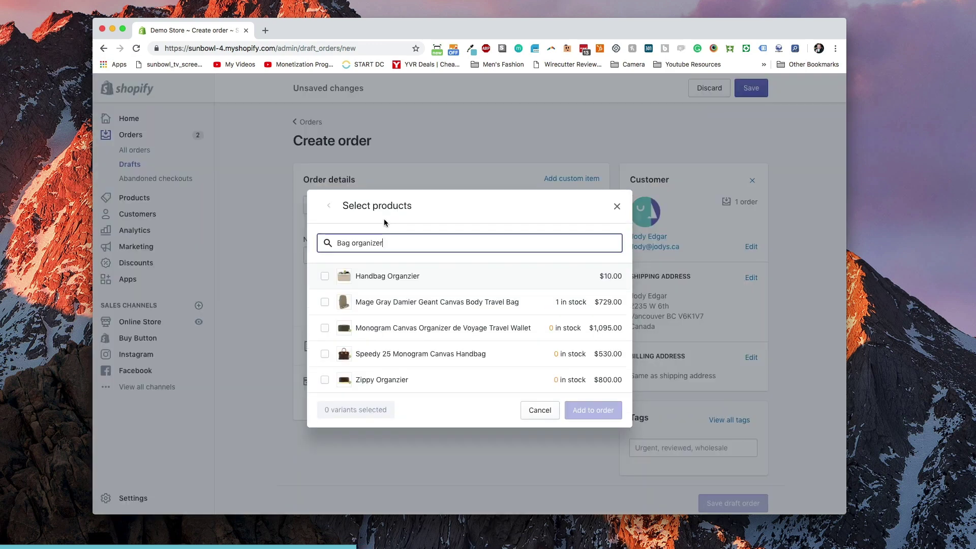
click(376, 279)
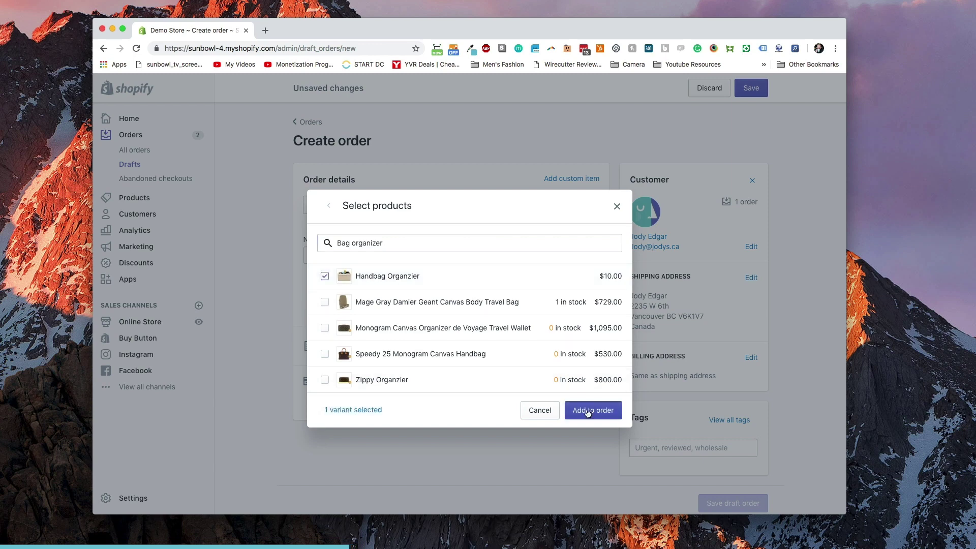
click(588, 411)
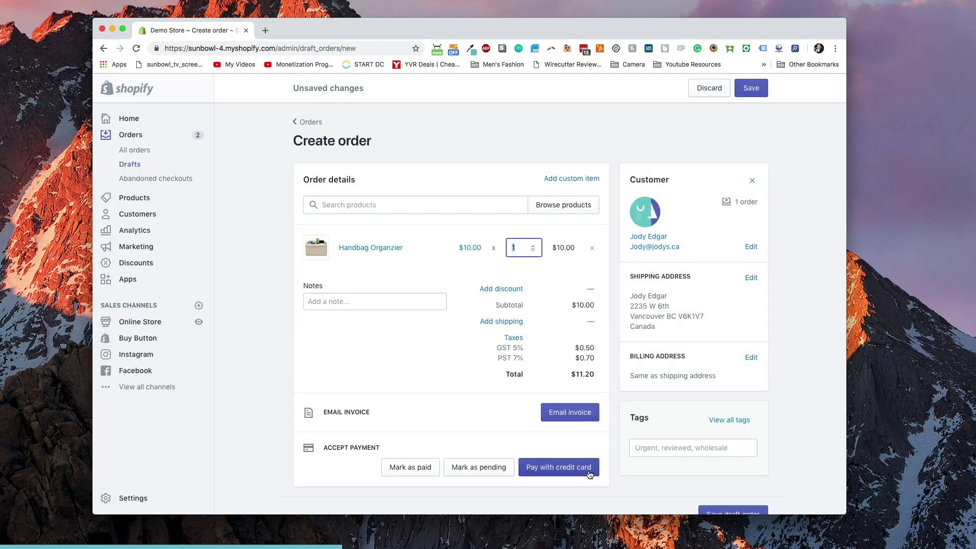
click(407, 467)
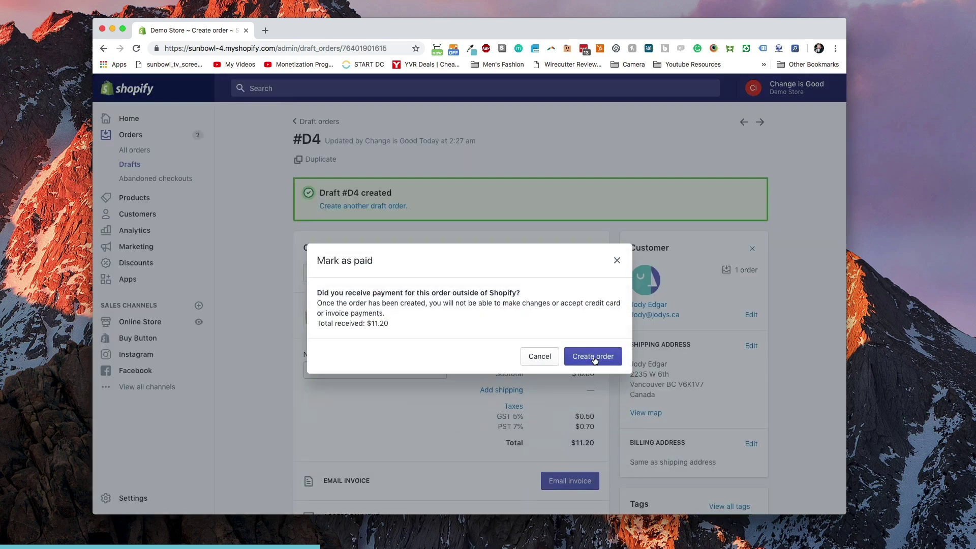
click(594, 359)
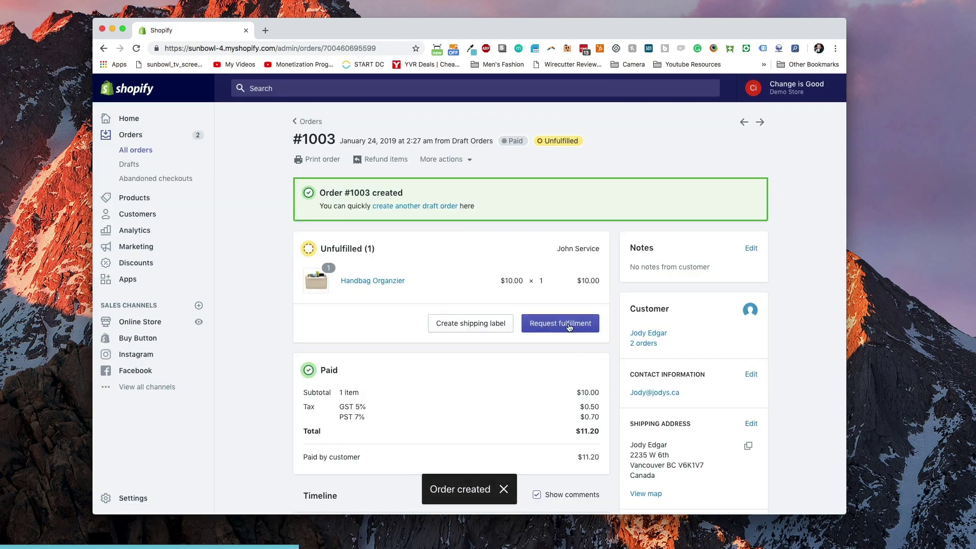
Request fulfillment of the order's Handbag Organzier from the custom service.
click(568, 327)
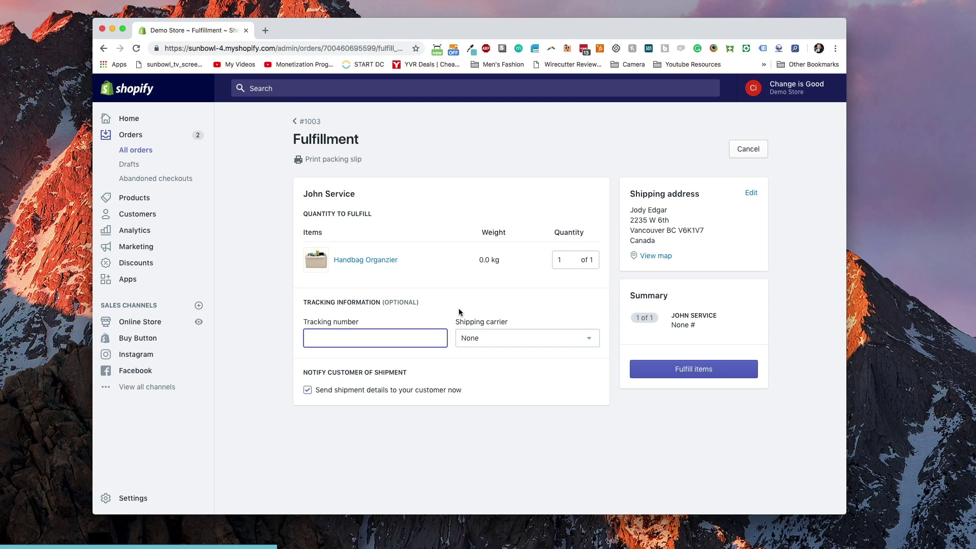
click(721, 377)
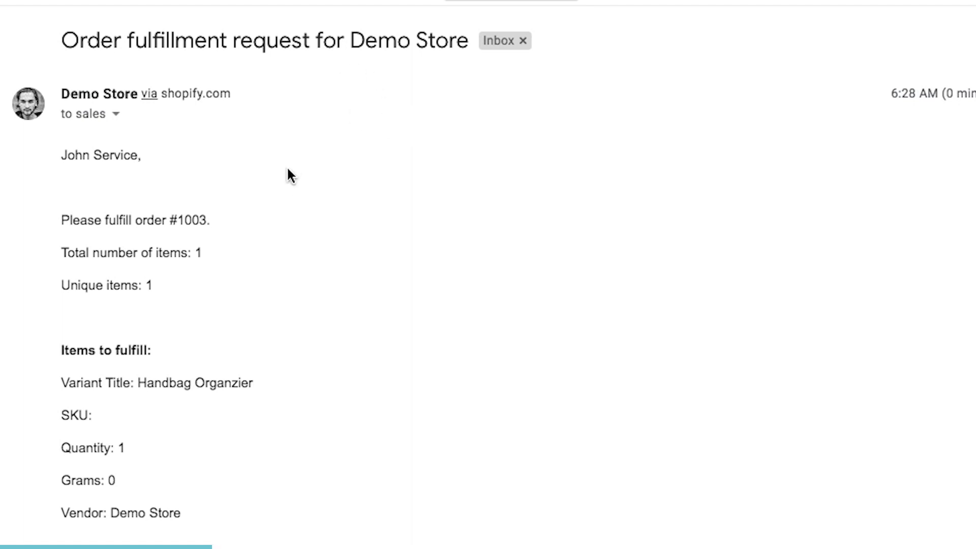
Read the Gmail fulfillment request for order #1003, then bring up Add tracking in Shopify.
scroll(288, 171, down, 3)
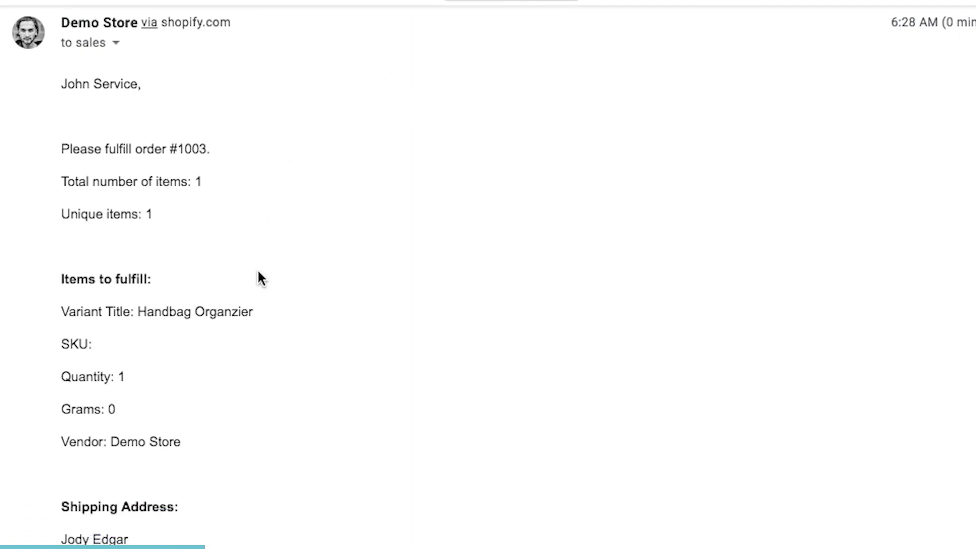
scroll(258, 274, down, 4)
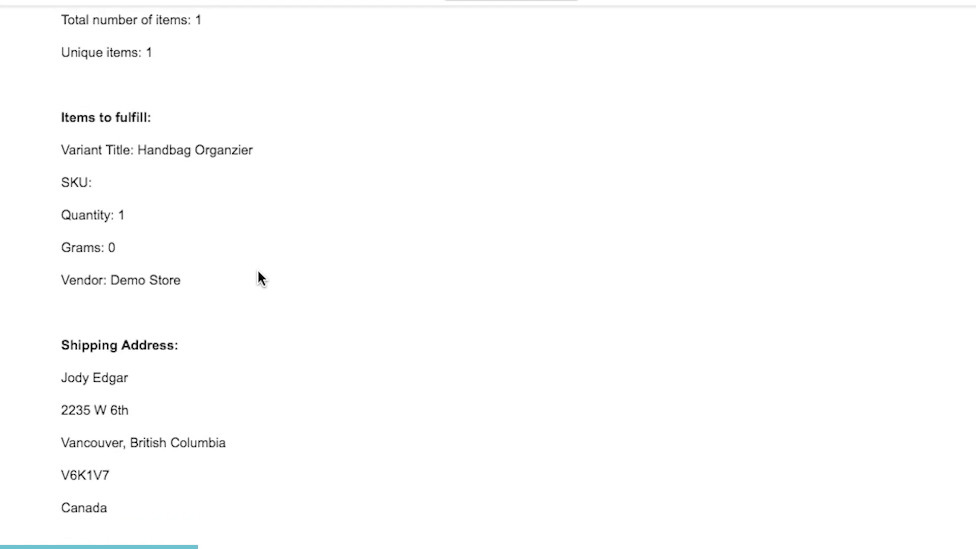
scroll(258, 275, up, 1)
scroll(173, 264, down, 3)
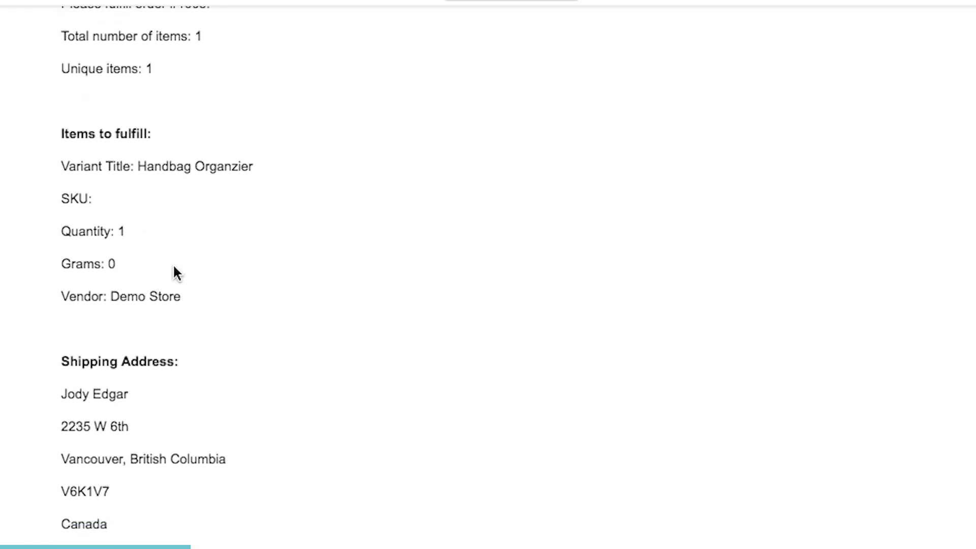
scroll(168, 396, down, 3)
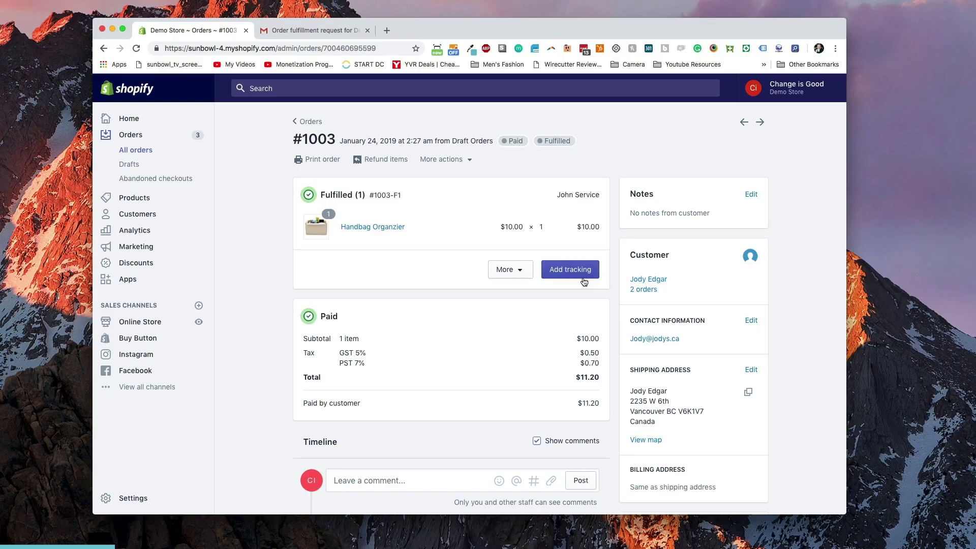
click(573, 262)
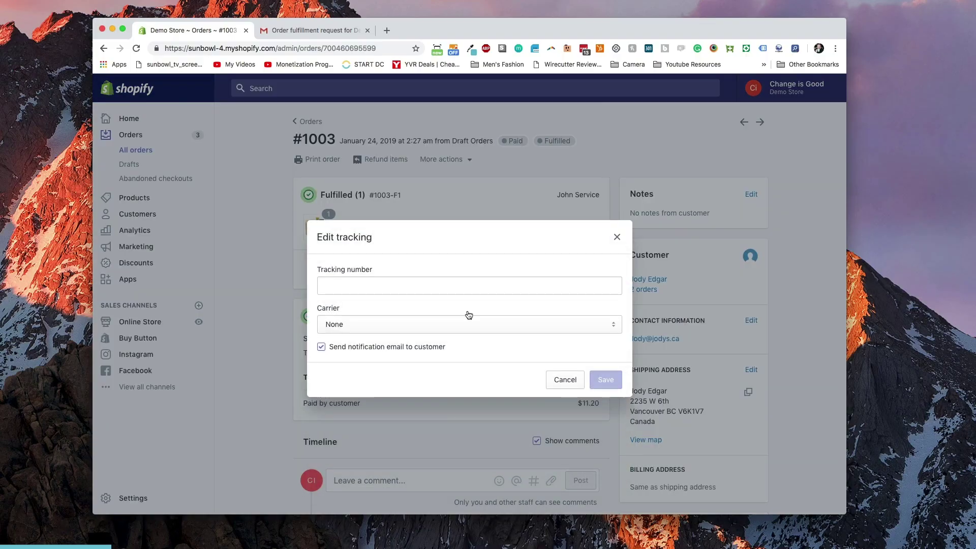